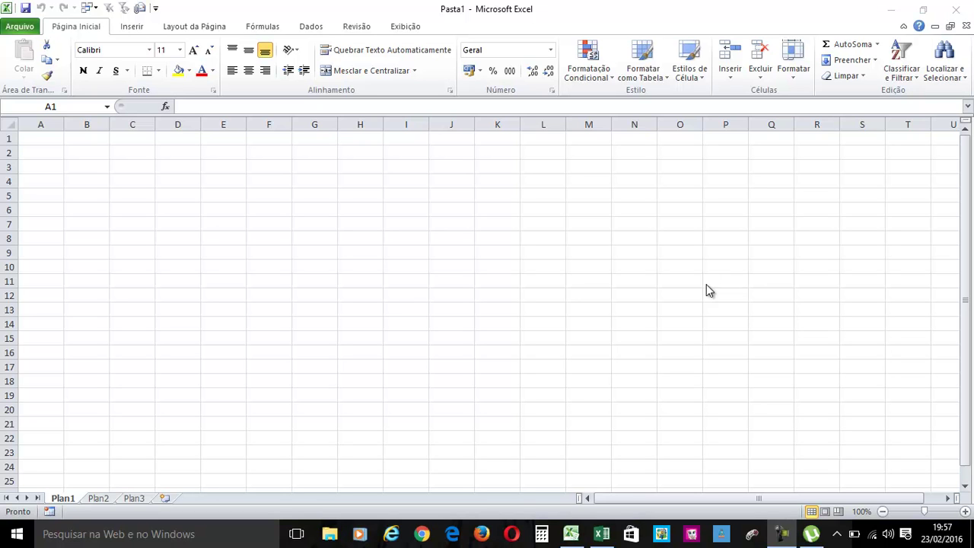
Step: Switch to the other Excel version and create a blank workbook
middle_click(601, 533)
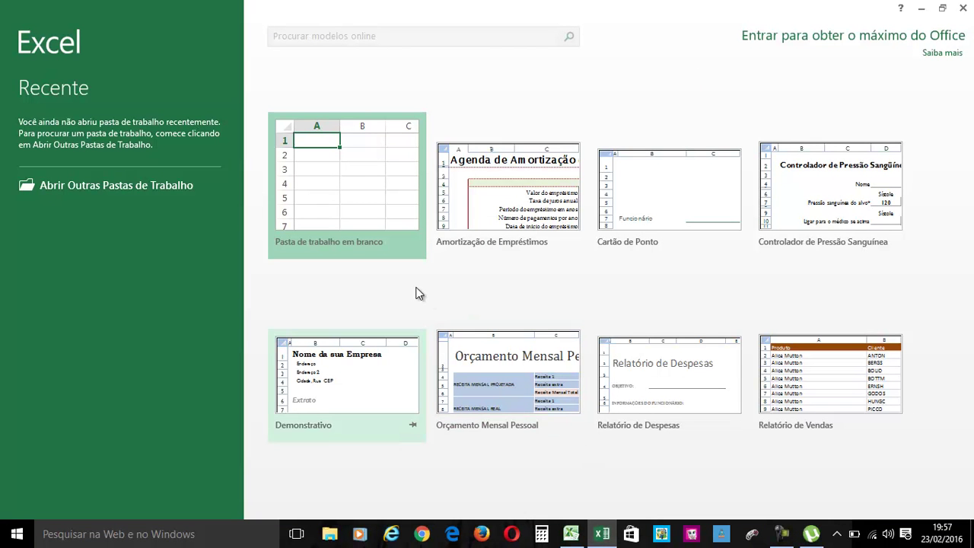
left_click(364, 196)
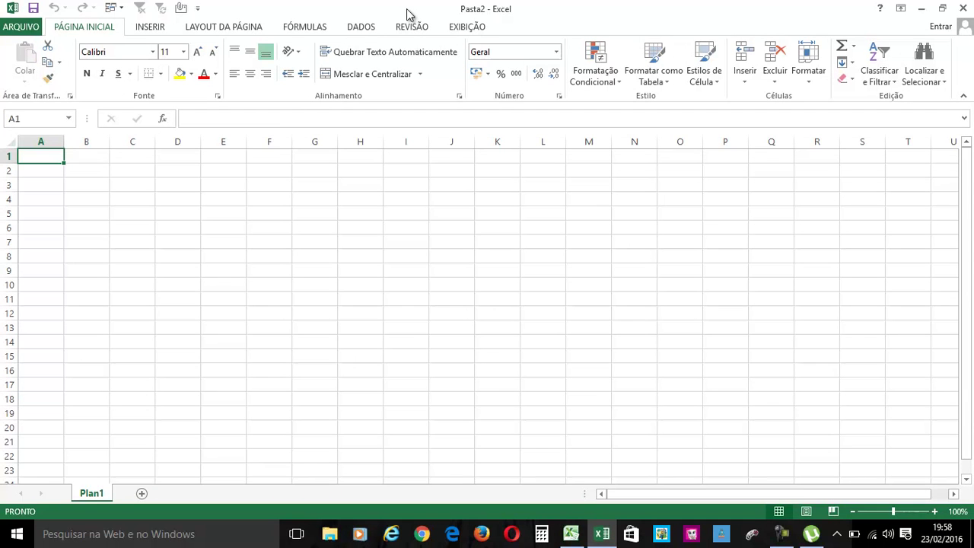
Step: Take the Pasta2 window out of full-screen size and arrange it below the ribbon of Pasta1 for comparison
left_click_drag(413, 15, 421, 113)
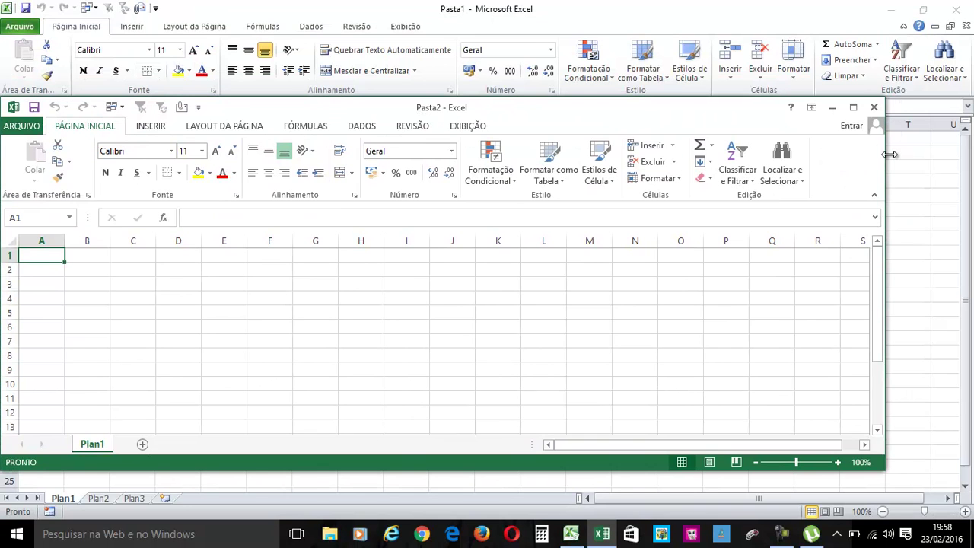
left_click_drag(888, 154, 965, 155)
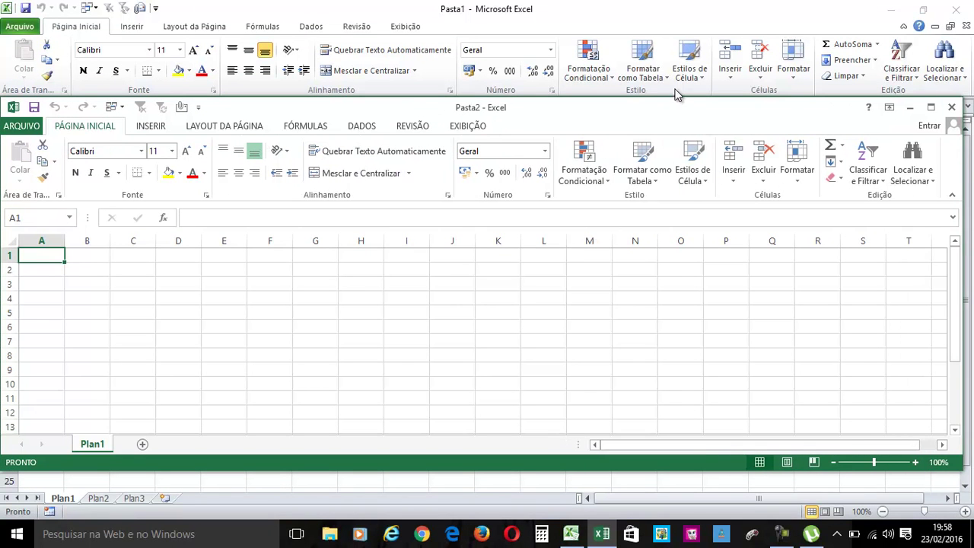
left_click_drag(678, 118, 641, 160)
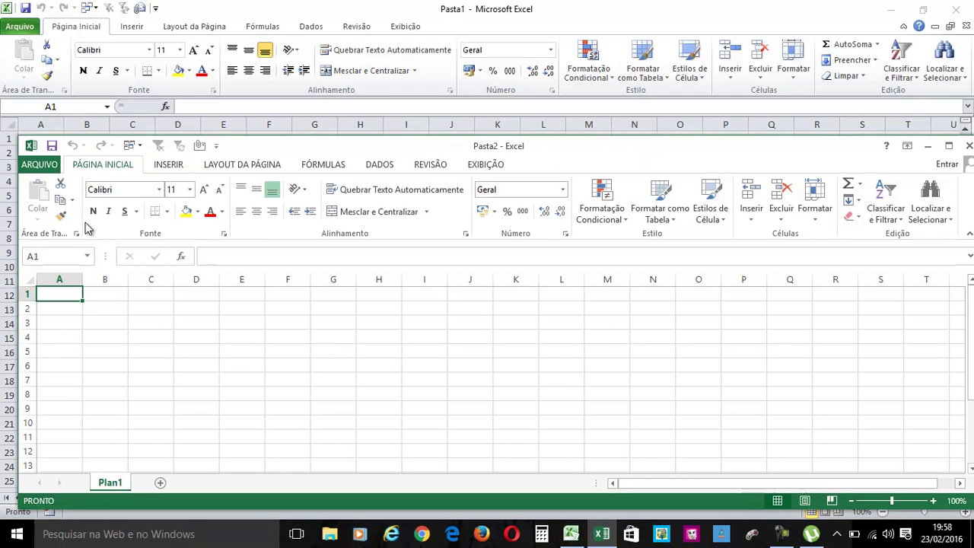
left_click_drag(15, 216, 55, 216)
left_click_drag(712, 169, 662, 158)
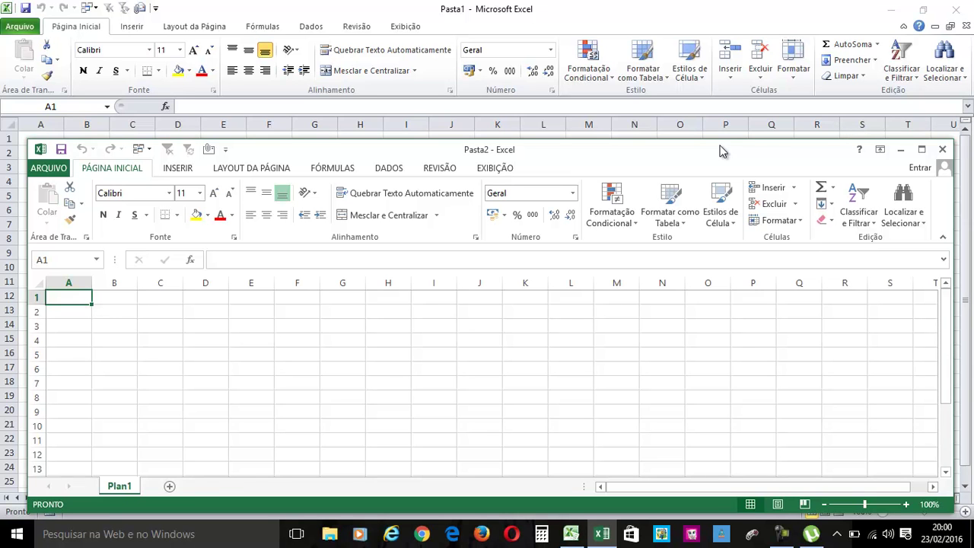
Step: Review the insert, page layout, formulas, data, review and view commands in Pasta2, returning to the home commands
left_click(188, 171)
left_click(275, 170)
left_click(347, 170)
left_click(390, 168)
left_click(439, 168)
left_click(495, 168)
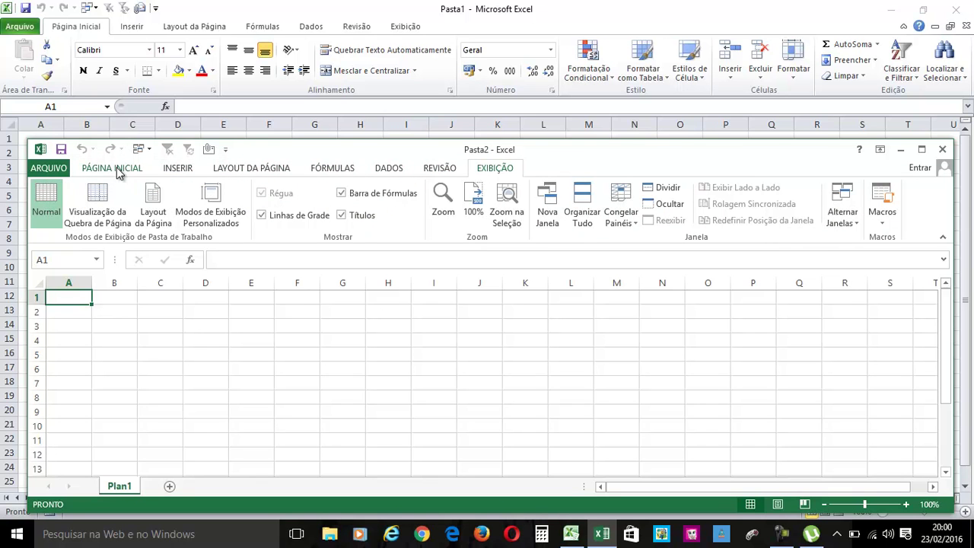
left_click(118, 170)
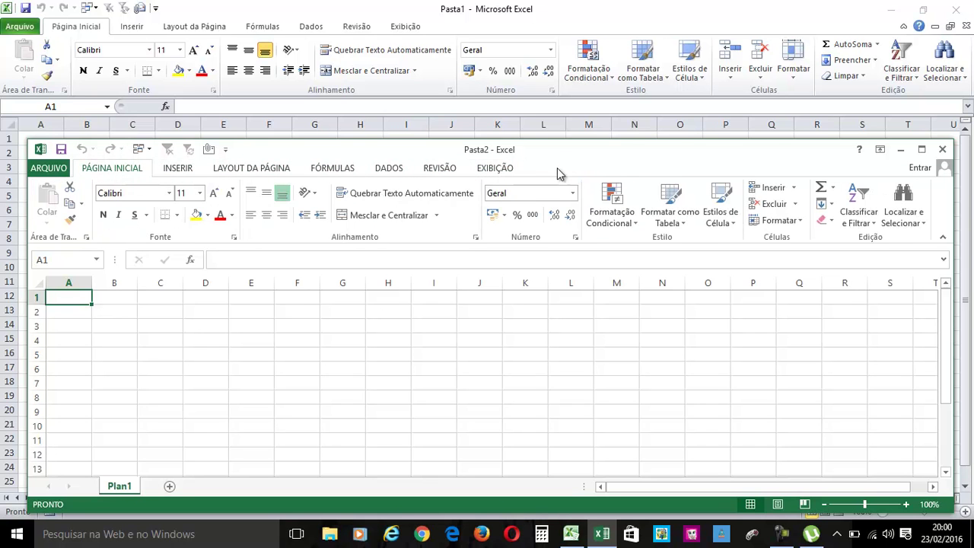
Step: Add two worksheets, Plan2 and Plan3, to the Pasta2 workbook and maximize its window
double_click(598, 149)
left_click_drag(635, 4, 617, 73)
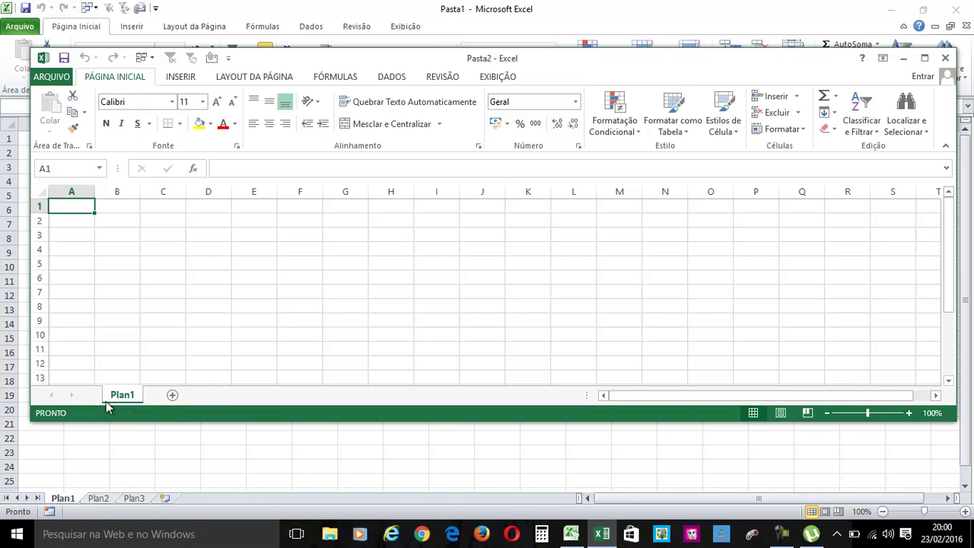
left_click(172, 395)
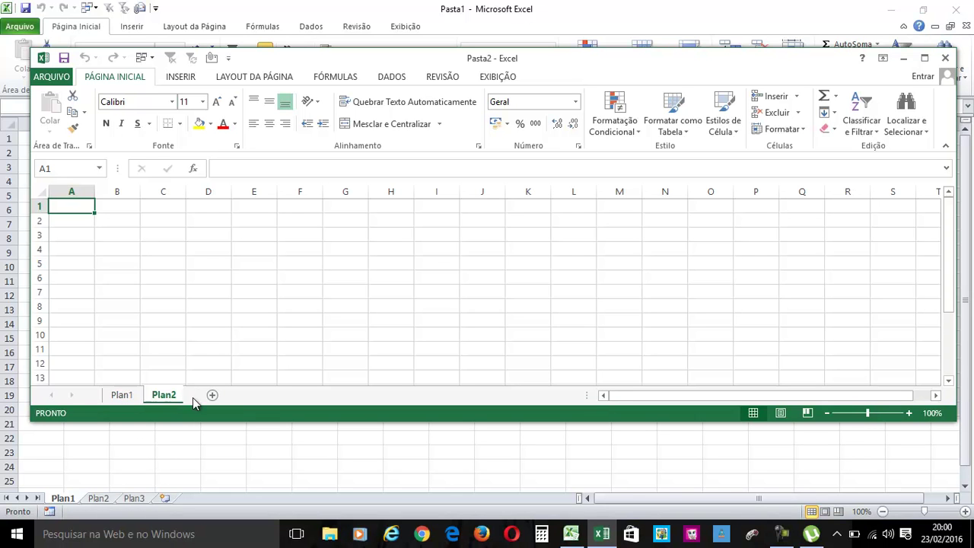
left_click(214, 395)
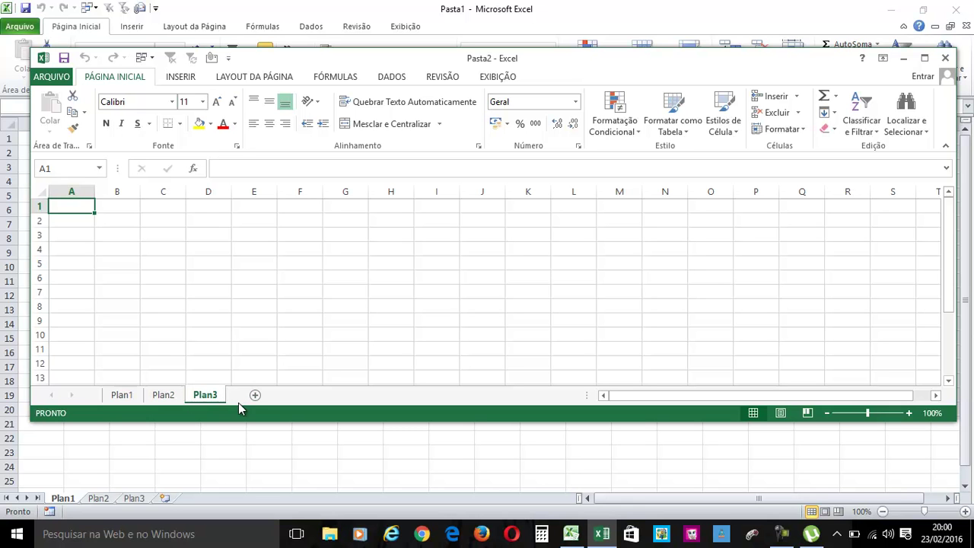
double_click(635, 60)
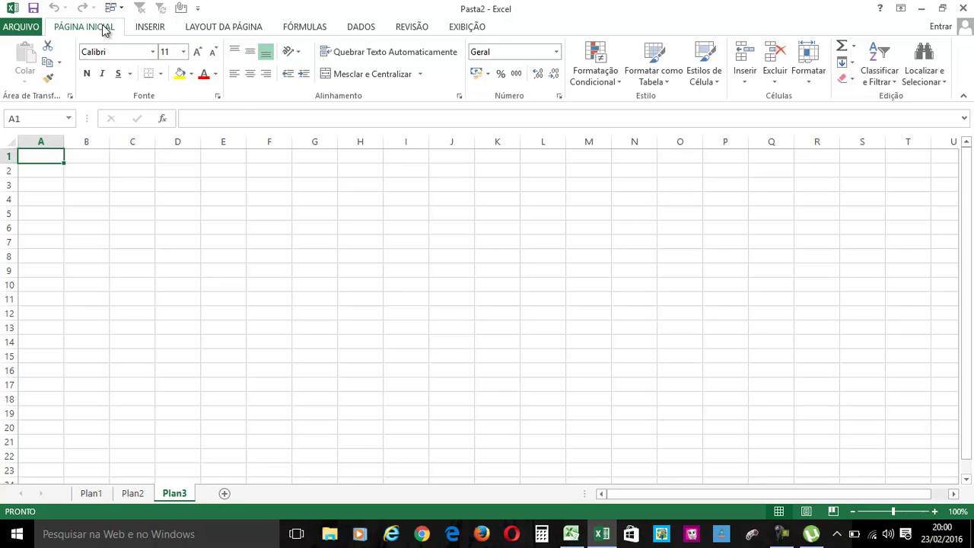
Step: Examine the page layout, formula and insert commands and the list of cell border options without applying any
left_click(136, 32)
left_click(211, 28)
left_click(312, 28)
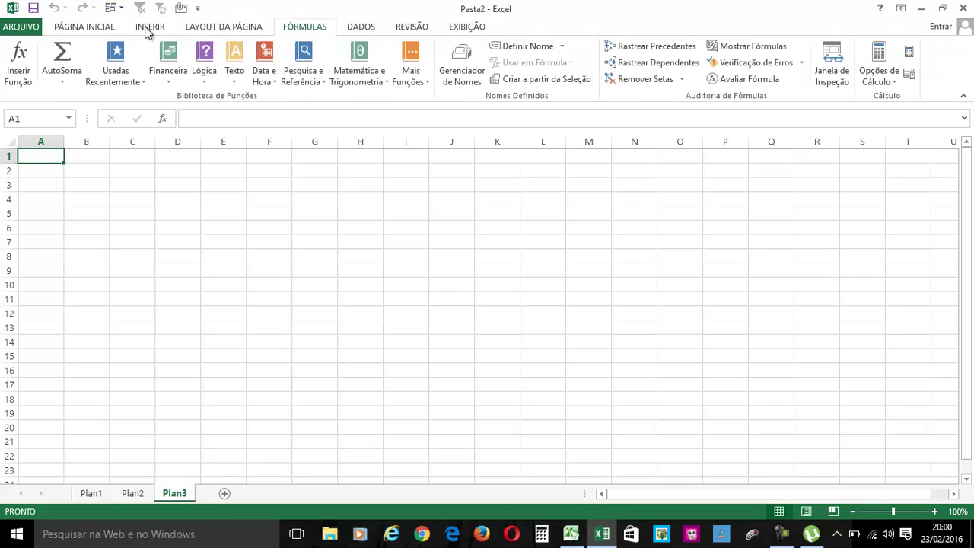
left_click(115, 28)
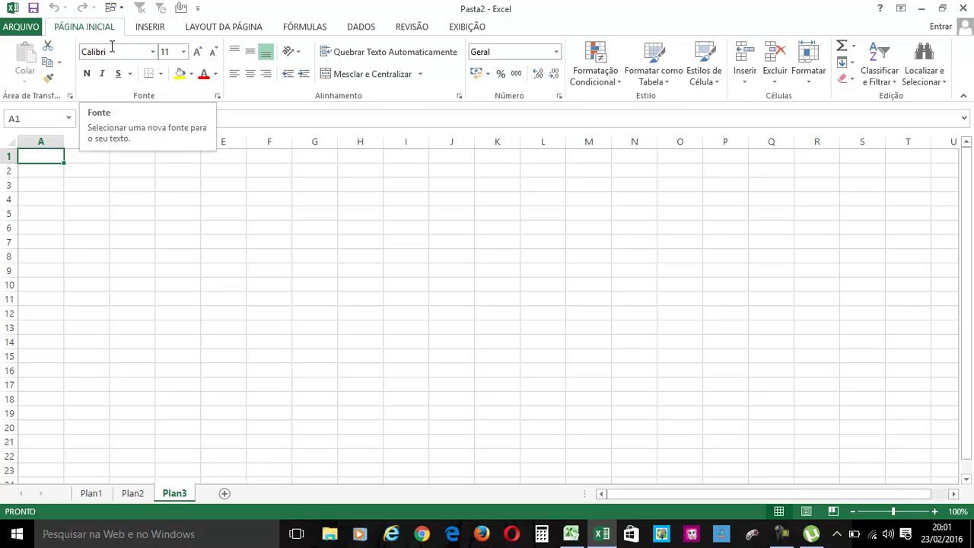
left_click(162, 74)
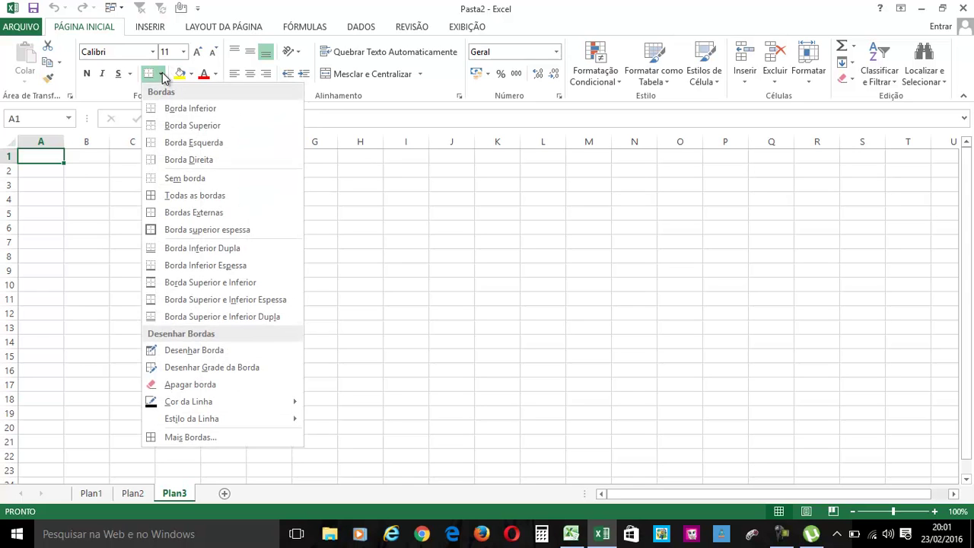
left_click(162, 75)
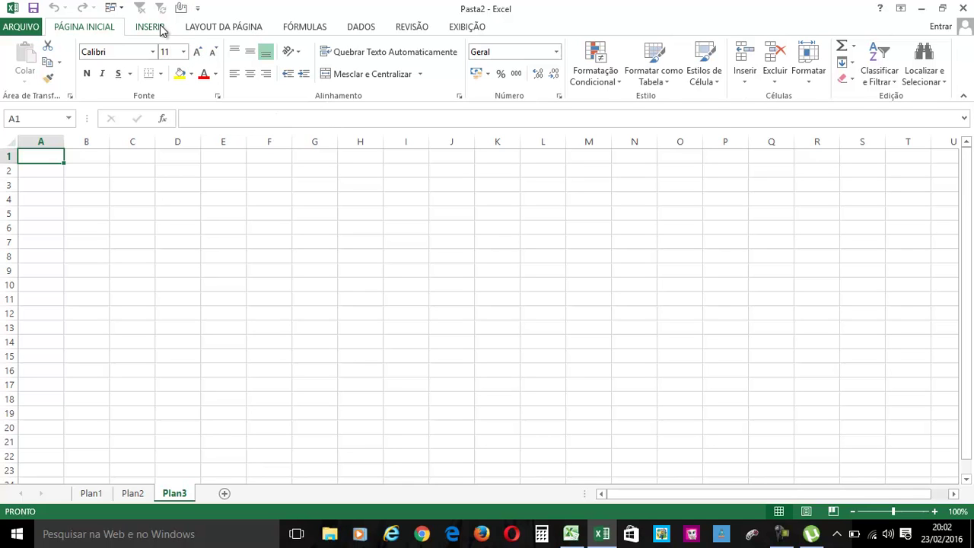
left_click(161, 29)
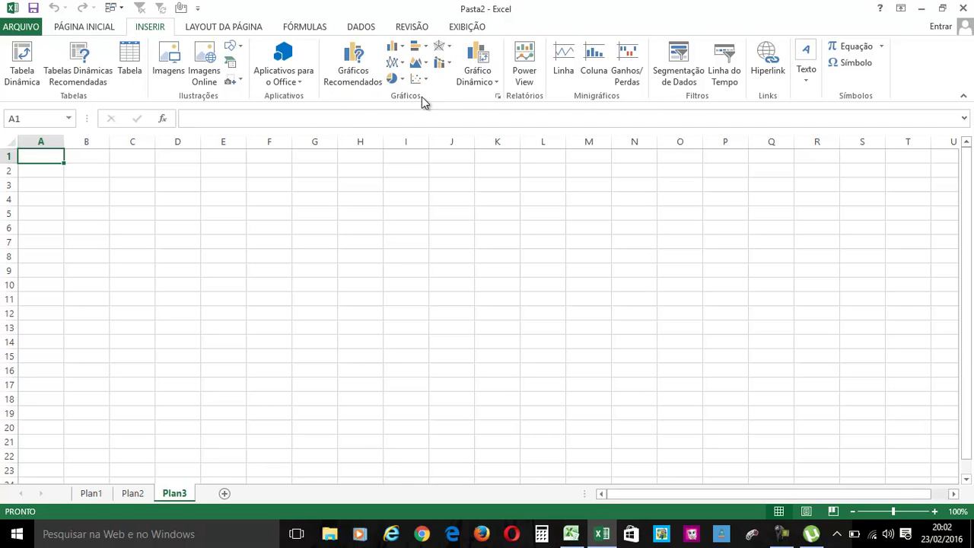
left_click(105, 29)
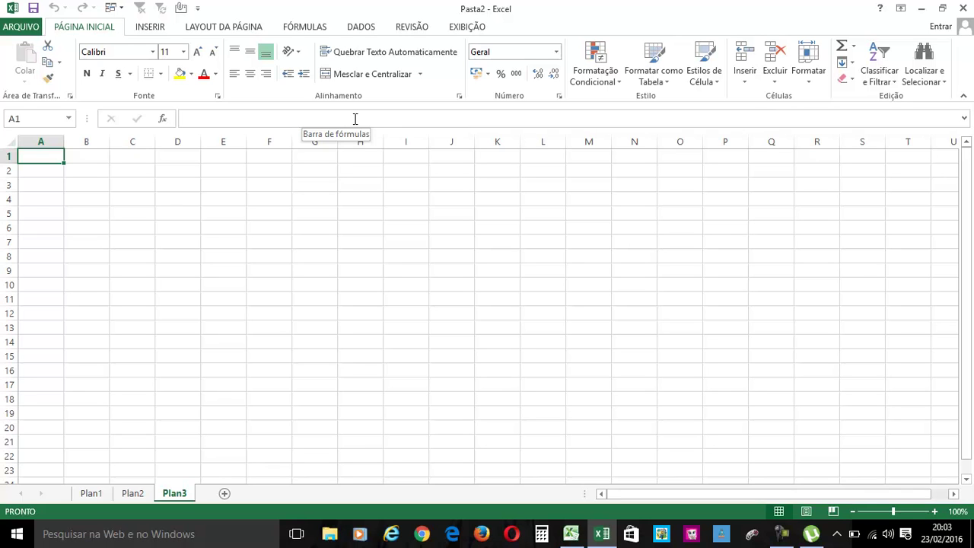
Step: Demonstrate selection on Plan3 with cell B3, cell A1 and the whole of column B
left_click(97, 189)
left_click(43, 158)
left_click(101, 142)
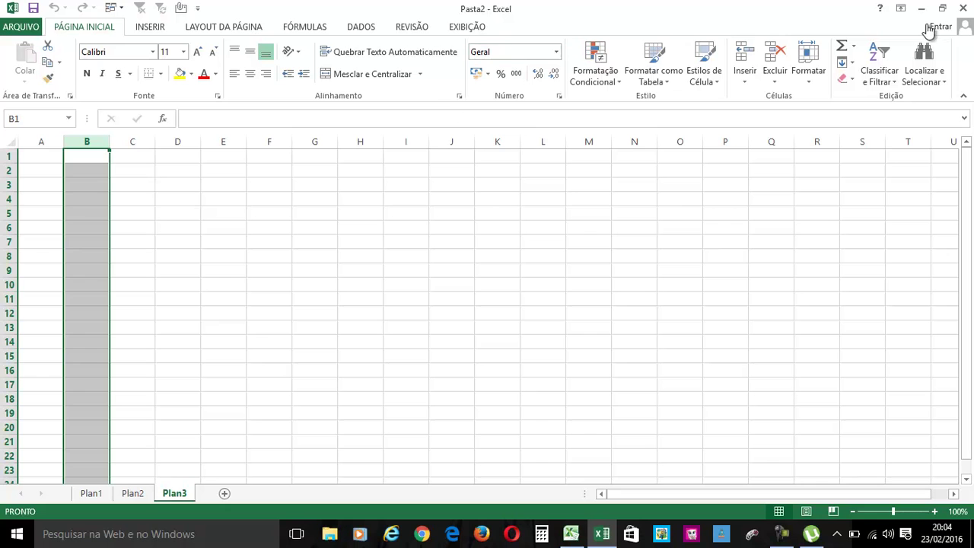
Step: Switch between the Plan2 and Plan1 worksheets, ending on Plan1
left_click(133, 494)
left_click(110, 494)
left_click(141, 494)
left_click(95, 494)
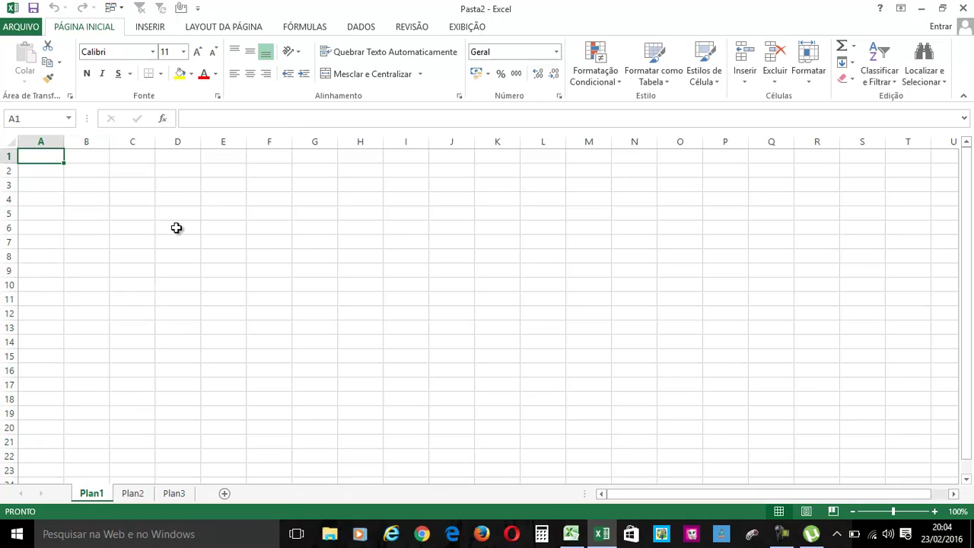
Step: Select the whole of column D, the whole of row 2 and their intersecting cell D2 on Plan1
left_click(178, 143)
left_click(4, 170)
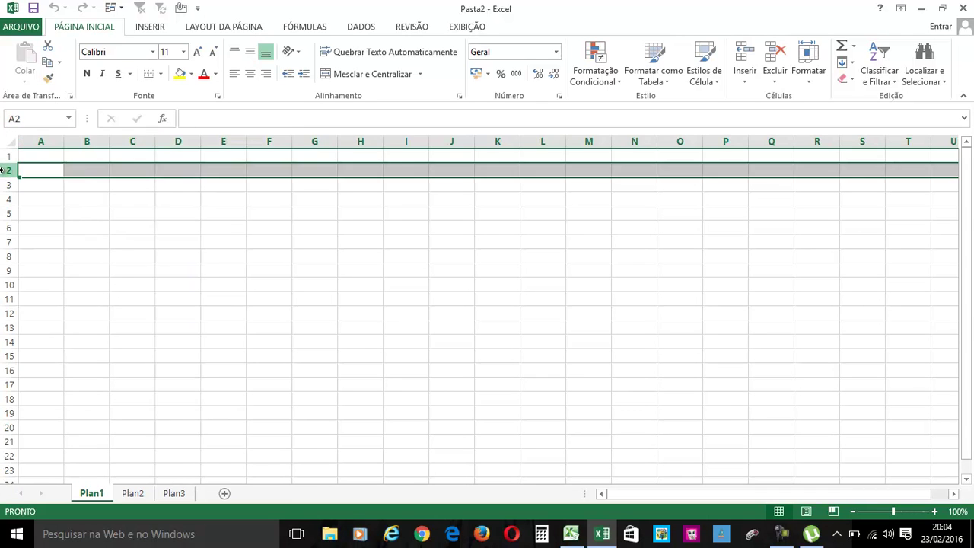
left_click(169, 172)
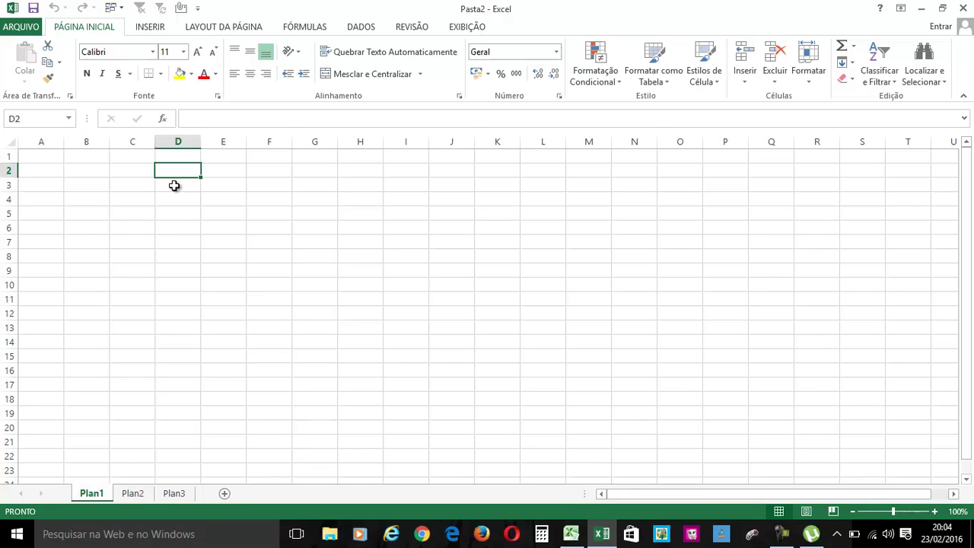
left_click(139, 184)
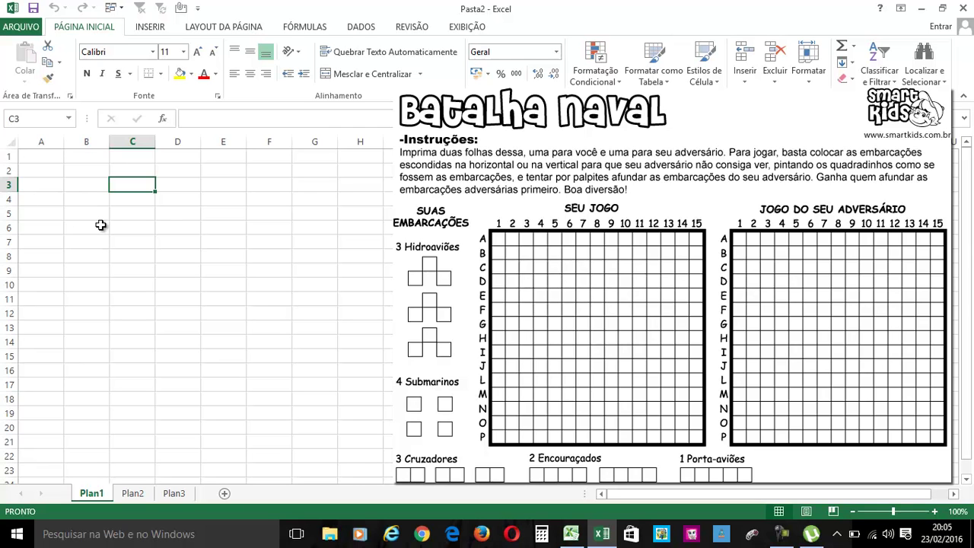
left_click(233, 241)
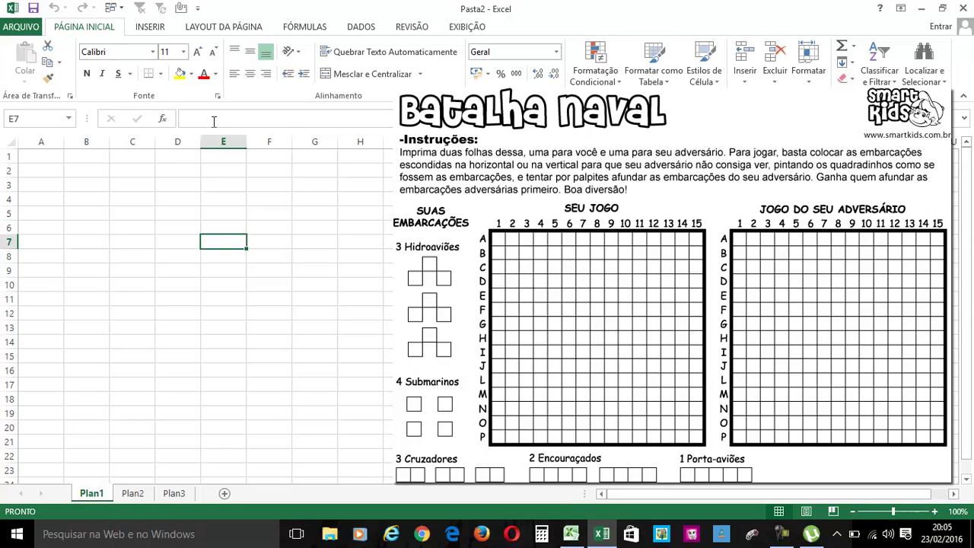
left_click(179, 234)
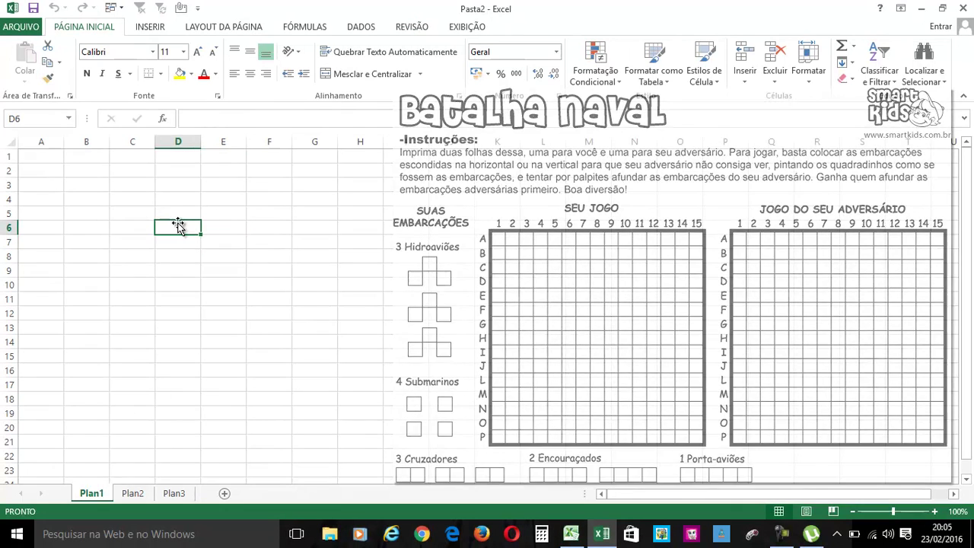